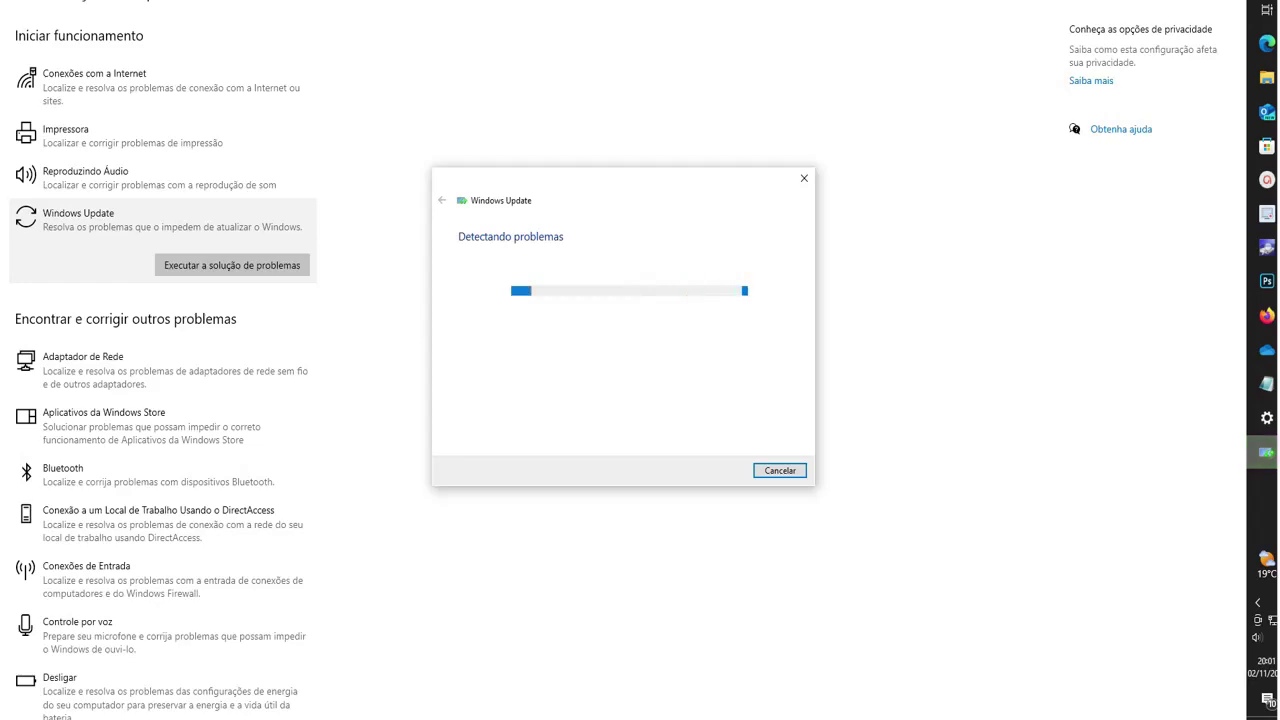
Minimize the open windows and close the Windows Update troubleshooter.
{"action": "key", "text": "super+m"}
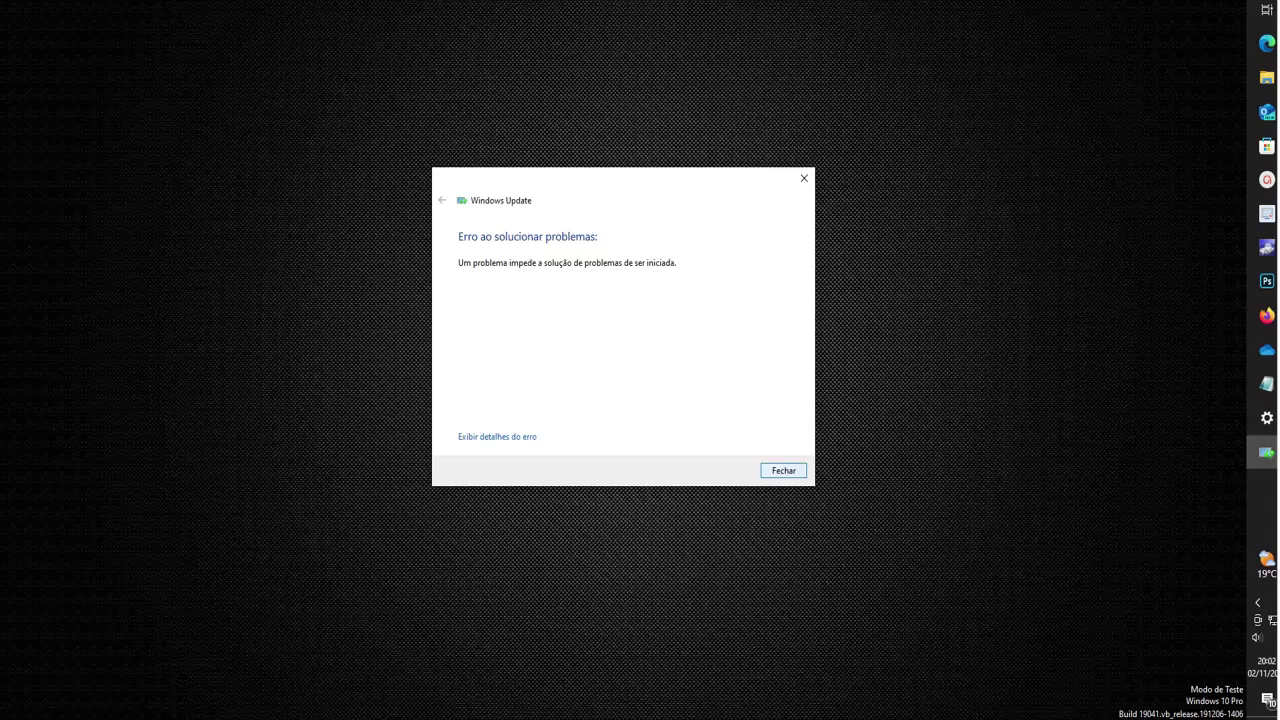
{"action": "key", "text": "Return"}
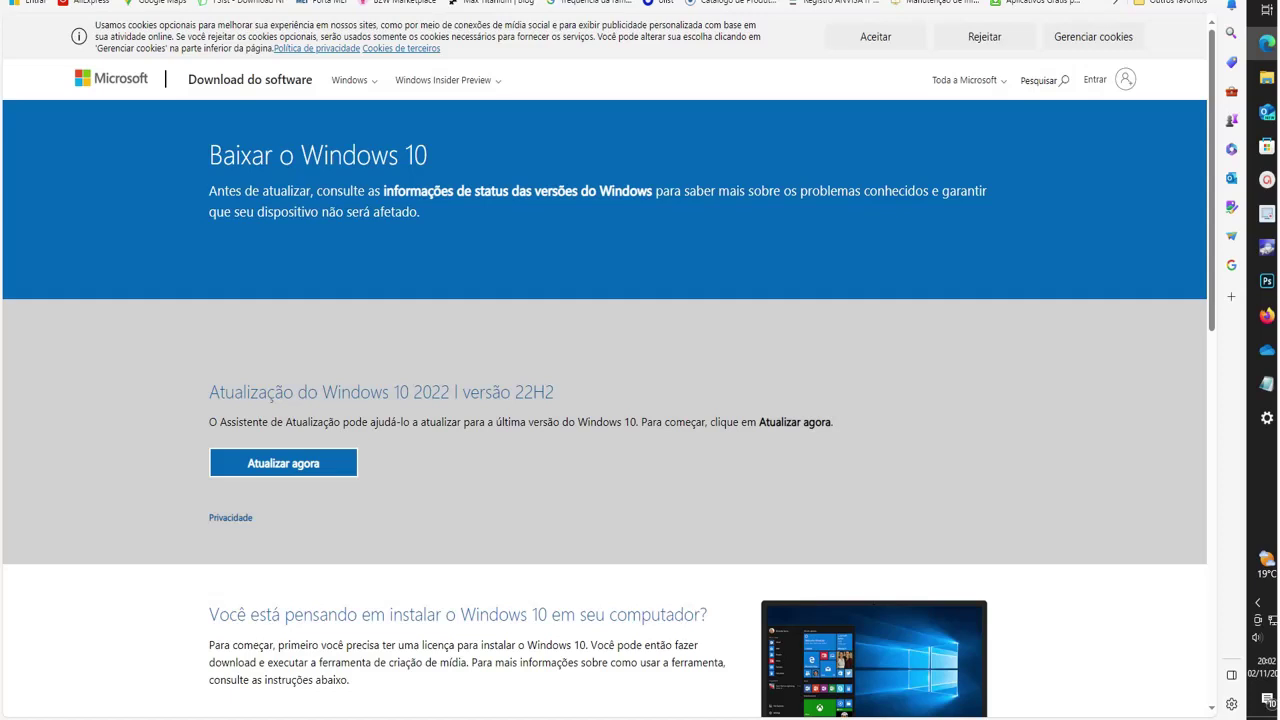
Compare the update, installation media and ISO download options on Microsoft's Windows 10 and Windows 11 download pages.
{"action": "scroll", "coordinate": [604, 366], "scroll_direction": "down", "scroll_amount": 1}
{"action": "scroll", "coordinate": [604, 366], "scroll_direction": "up", "scroll_amount": 1}
{"action": "scroll", "coordinate": [605, 400], "scroll_direction": "down", "scroll_amount": 2}
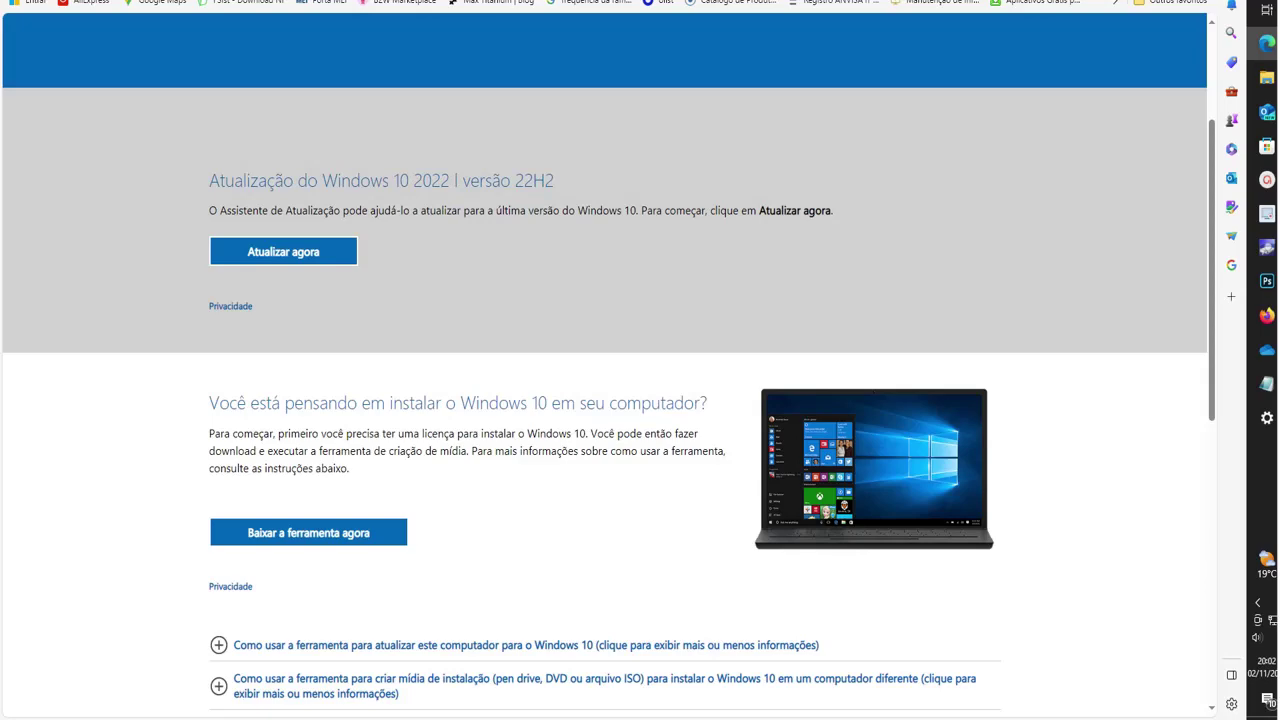
{"action": "key", "text": "ctrl+Tab"}
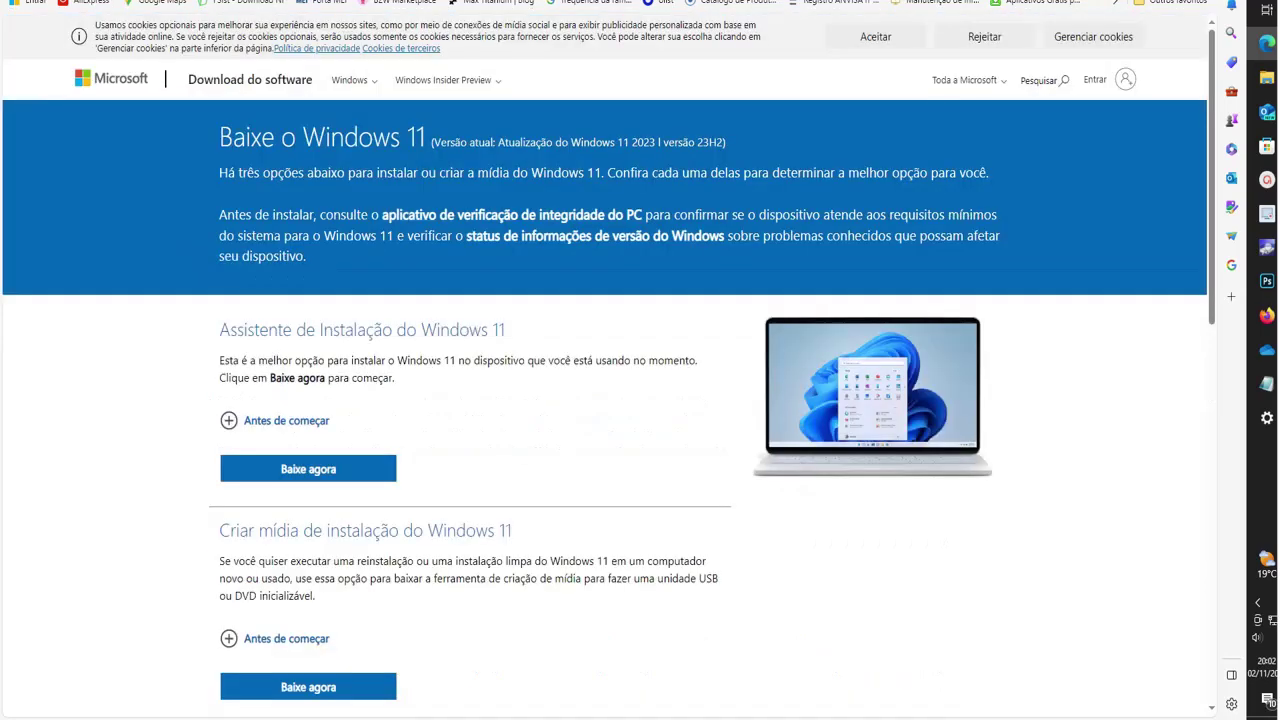
{"action": "scroll", "coordinate": [608, 400], "scroll_direction": "down", "scroll_amount": 4}
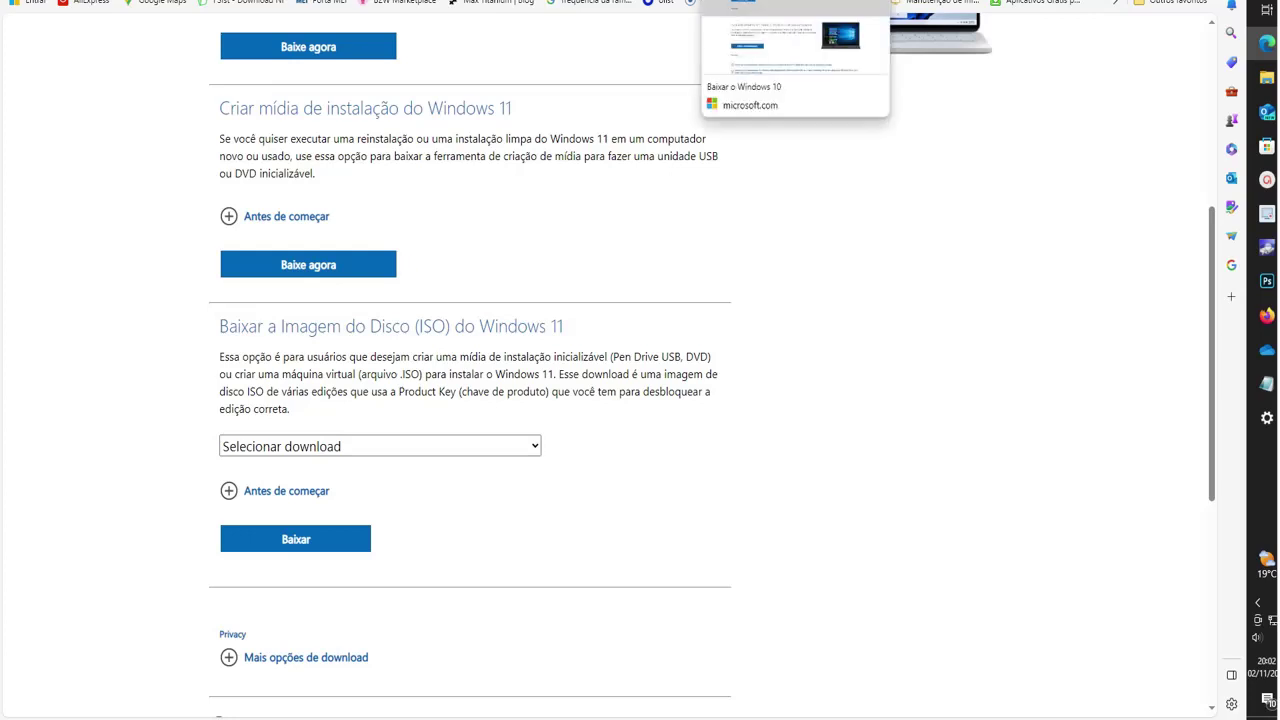
{"action": "left_click", "coordinate": [770, 1]}
{"action": "scroll", "coordinate": [605, 370], "scroll_direction": "down", "scroll_amount": 2}
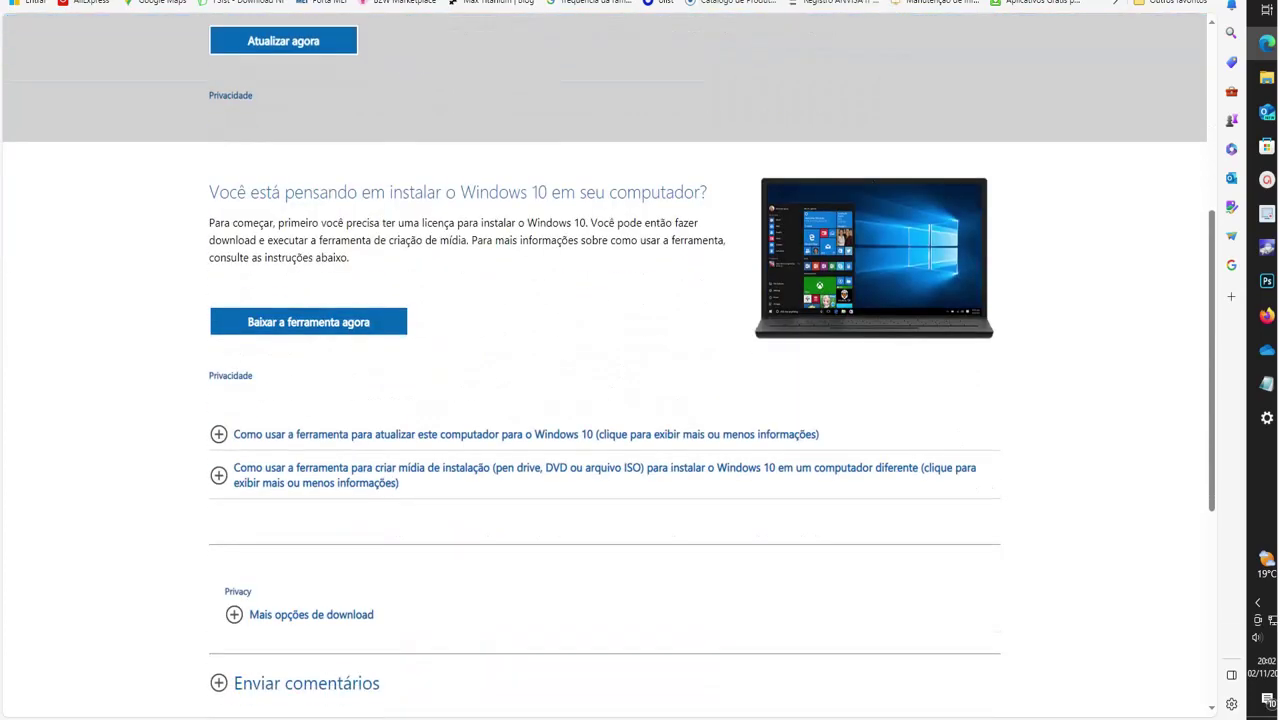
{"action": "key", "text": "ctrl+shift+Tab"}
{"action": "scroll", "coordinate": [605, 370], "scroll_direction": "down", "scroll_amount": 1}
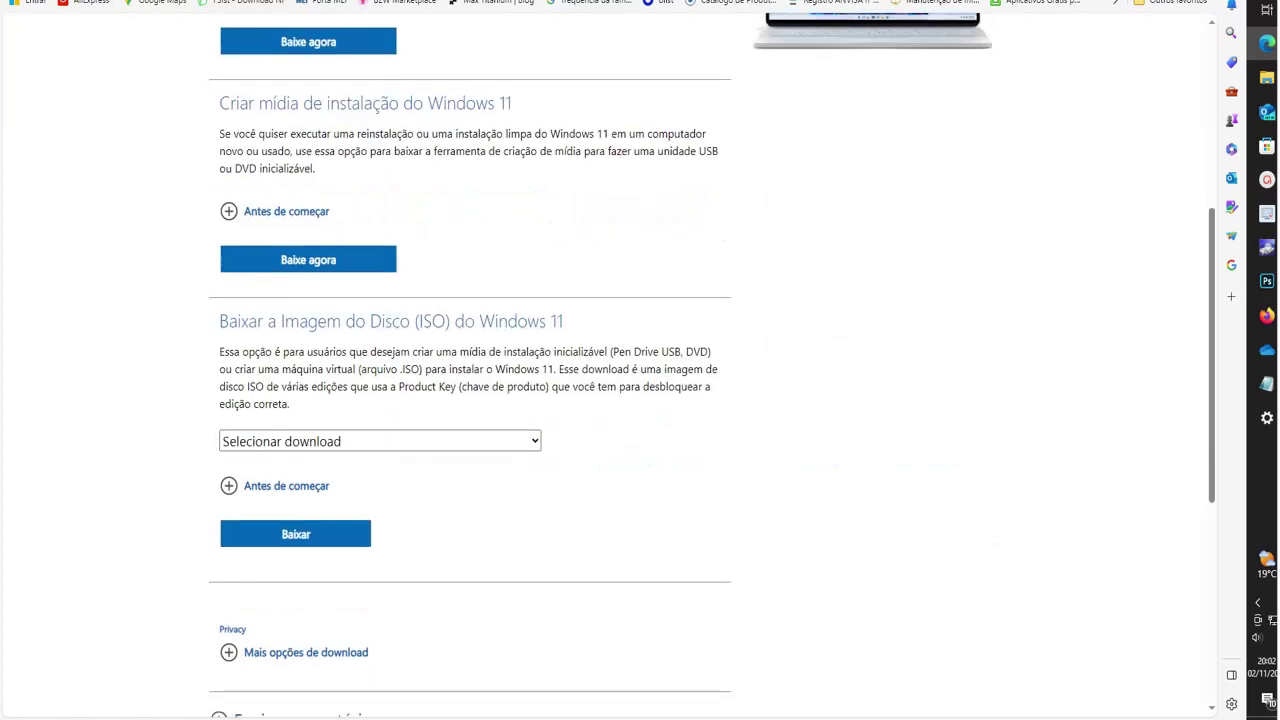
{"action": "scroll", "coordinate": [605, 370], "scroll_direction": "up", "scroll_amount": 1}
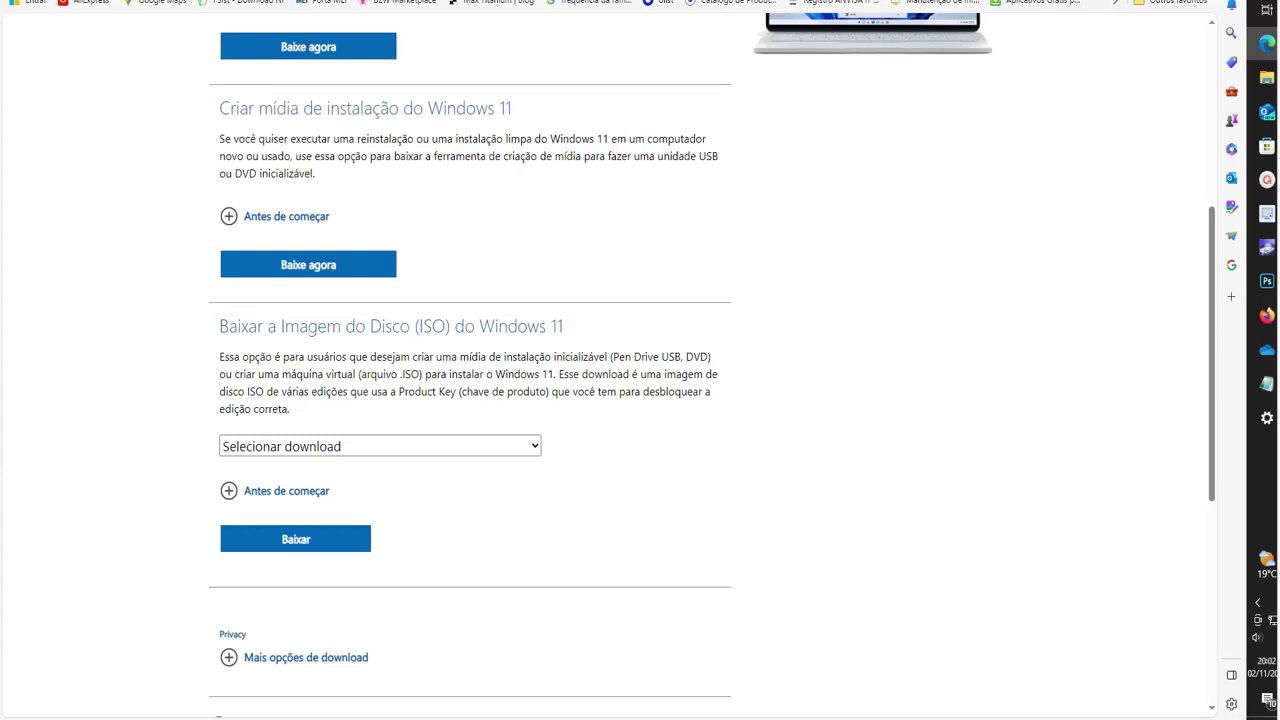
{"action": "key", "text": "ctrl+Tab"}
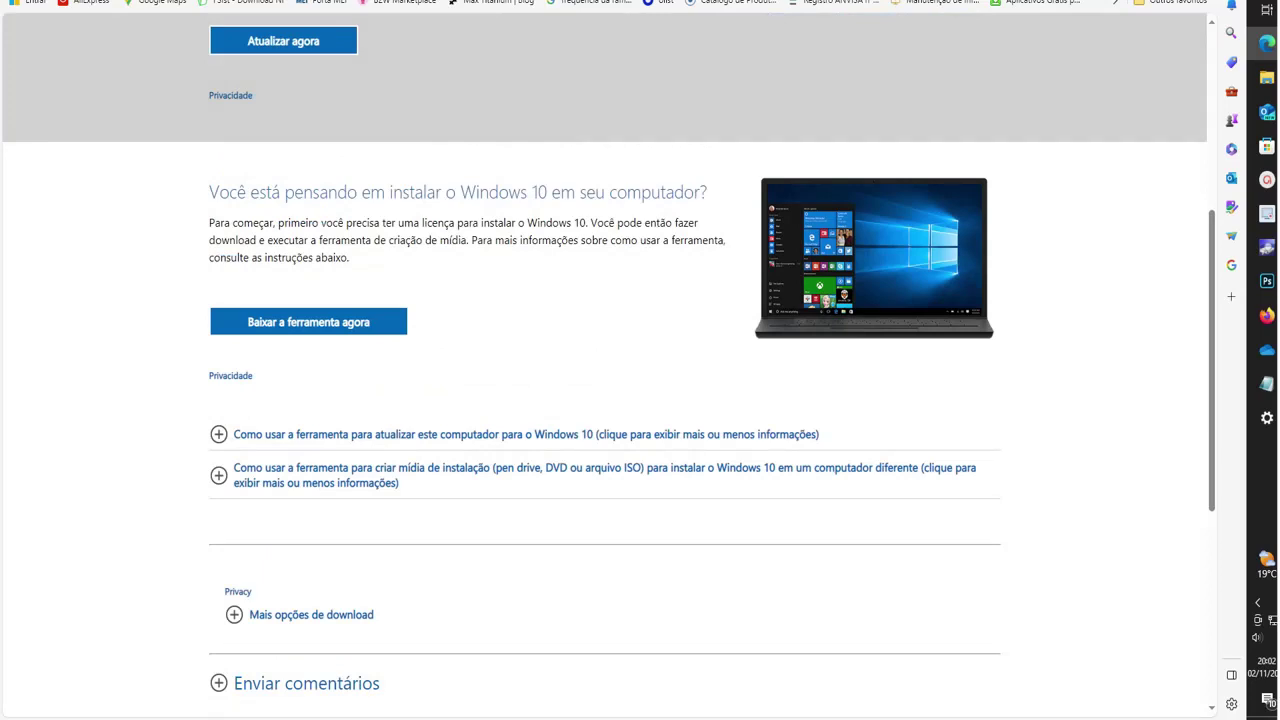
Download the Windows 10 media creation tool and save it as MediaCreationTool22H2 in the Downloads folder.
{"action": "scroll", "coordinate": [609, 372], "scroll_direction": "up", "scroll_amount": 2}
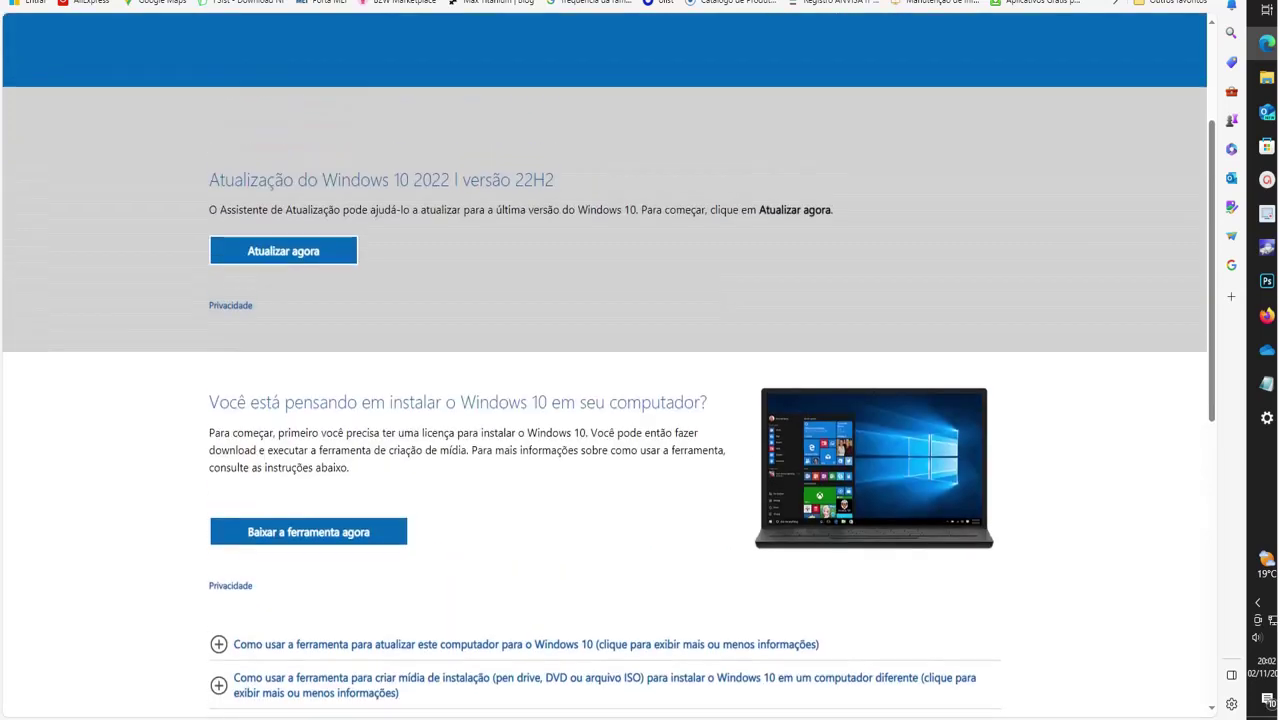
{"action": "scroll", "coordinate": [308, 428], "scroll_direction": "down", "scroll_amount": 1}
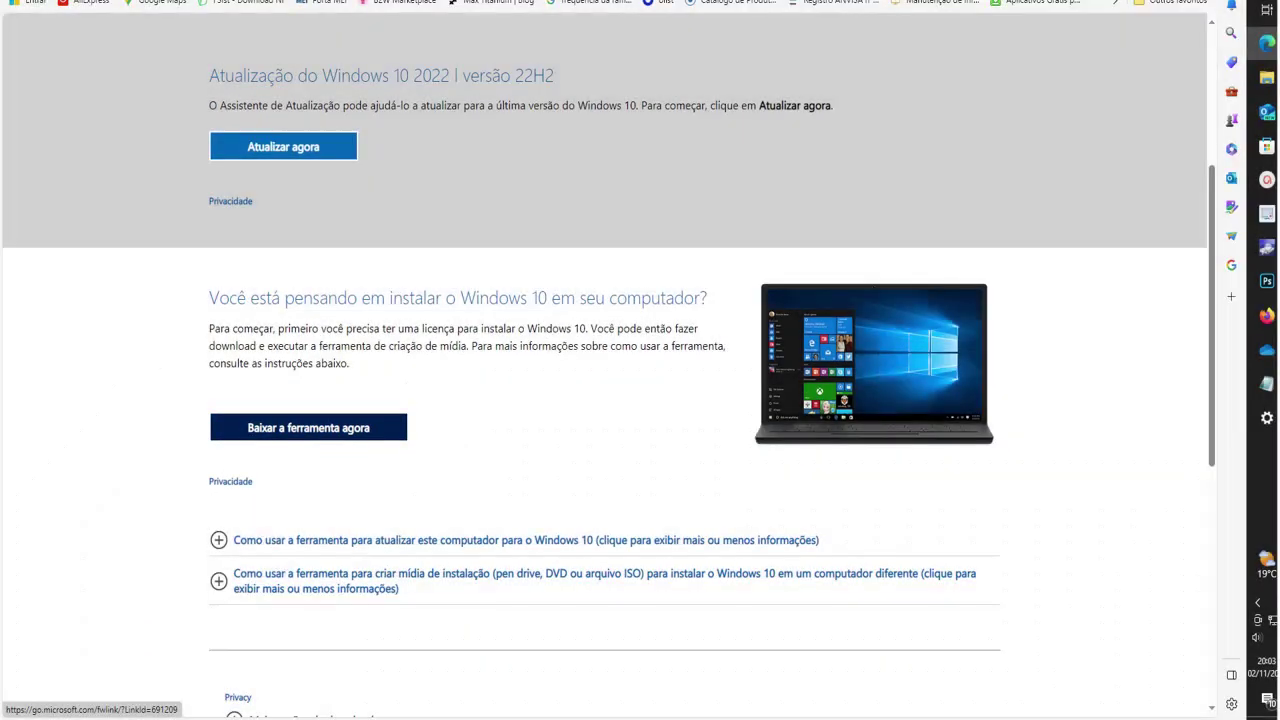
{"action": "left_click", "coordinate": [308, 428]}
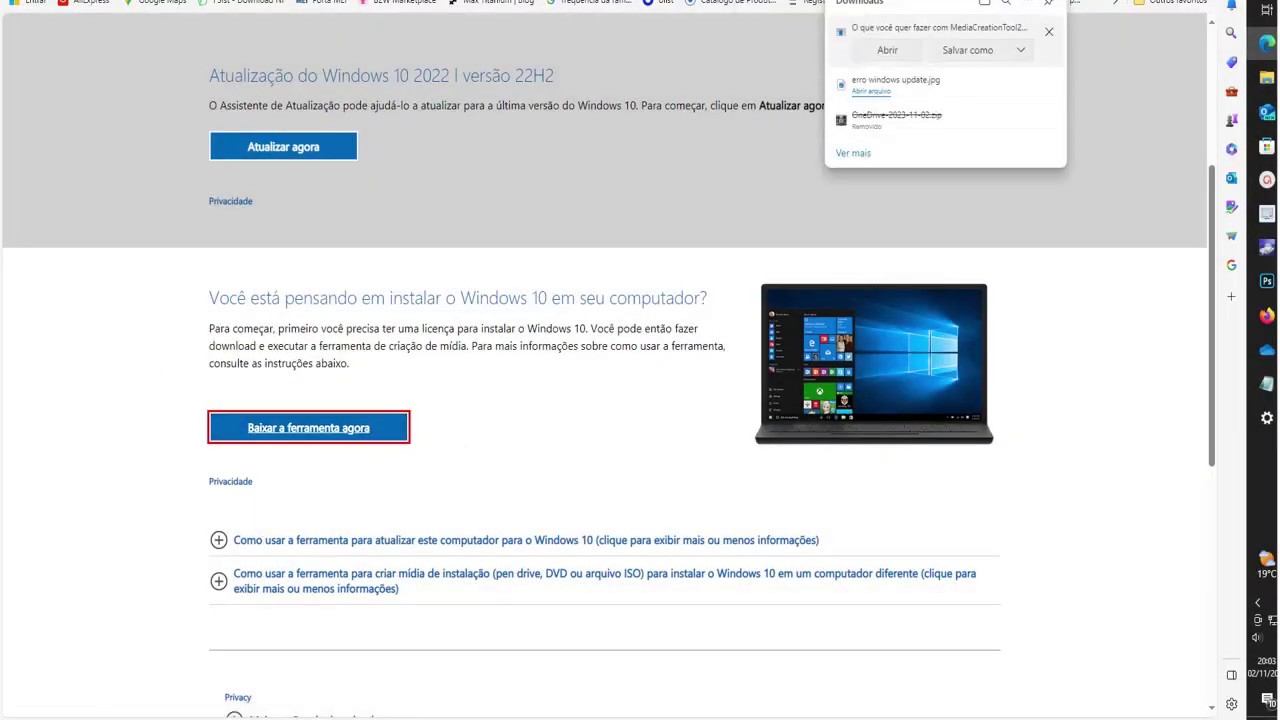
{"action": "left_click", "coordinate": [967, 49]}
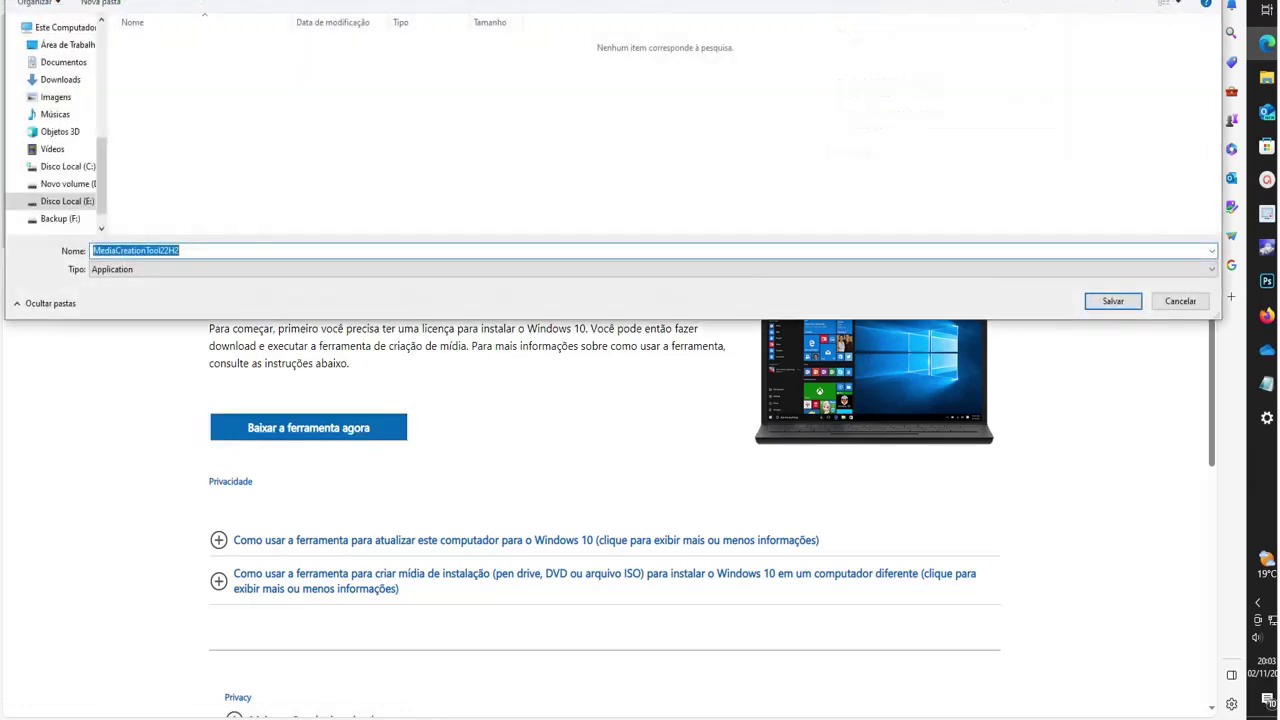
{"action": "left_click_drag", "start_coordinate": [101, 177], "coordinate": [101, 63]}
{"action": "left_click", "coordinate": [60, 68]}
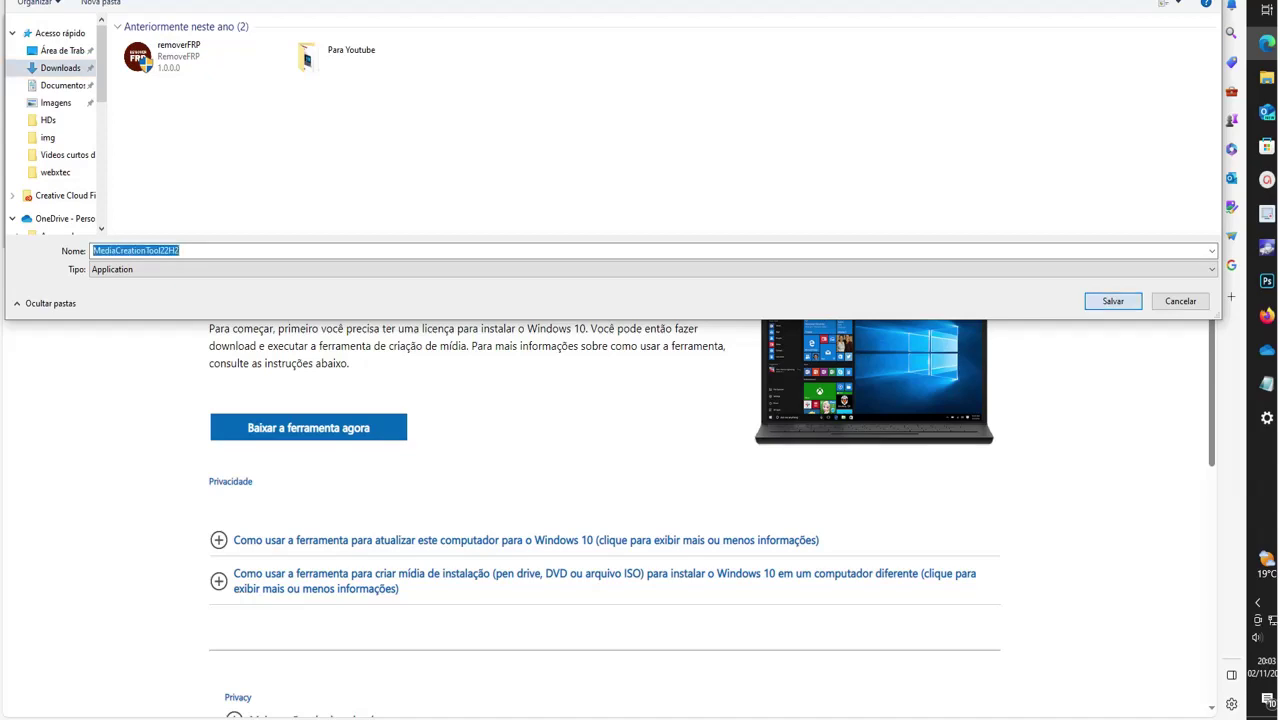
{"action": "key", "text": "Return"}
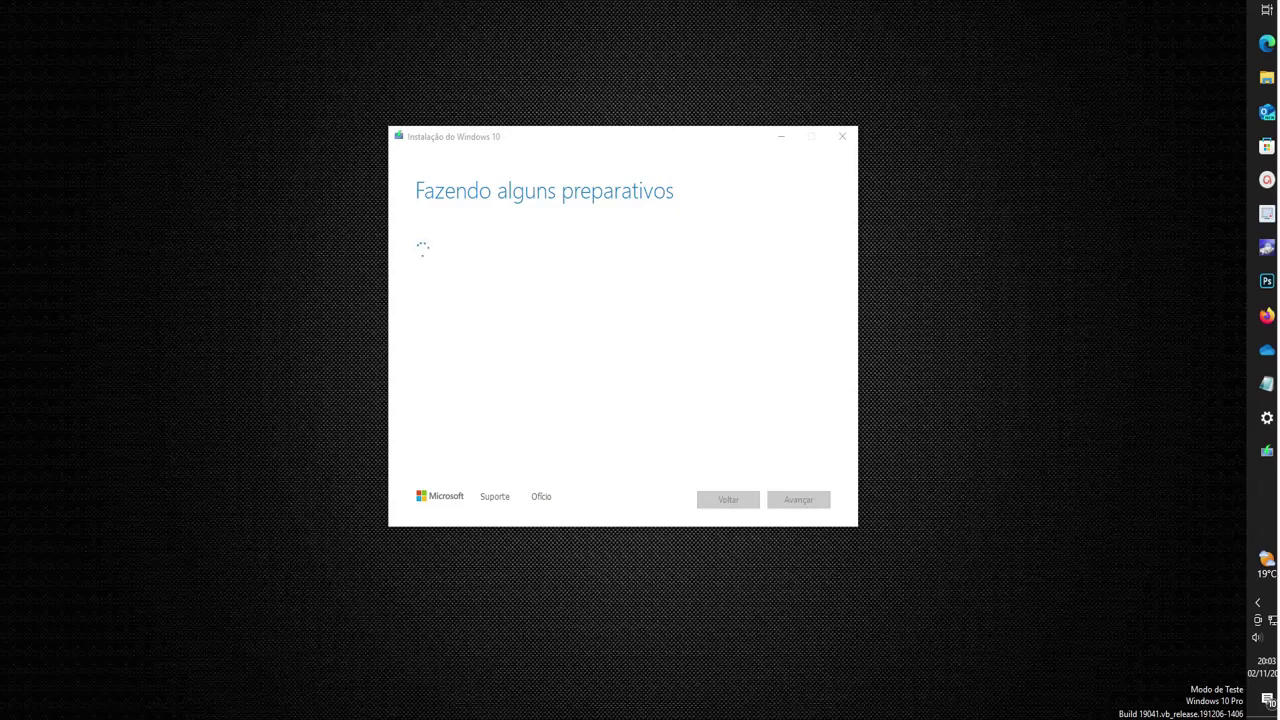
Accept the Windows 10 setup licence terms and choose to create installation media for another computer.
{"action": "scroll", "coordinate": [620, 354], "scroll_direction": "down", "scroll_amount": 10}
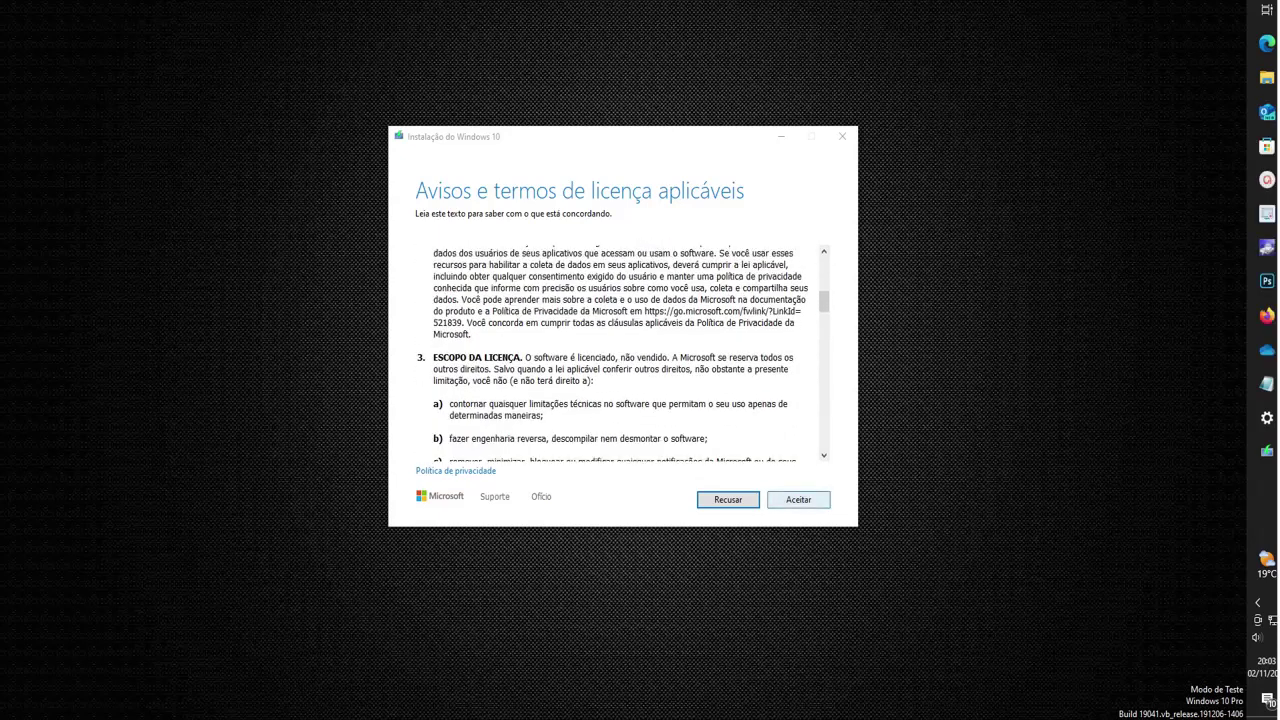
{"action": "left_click", "coordinate": [798, 499]}
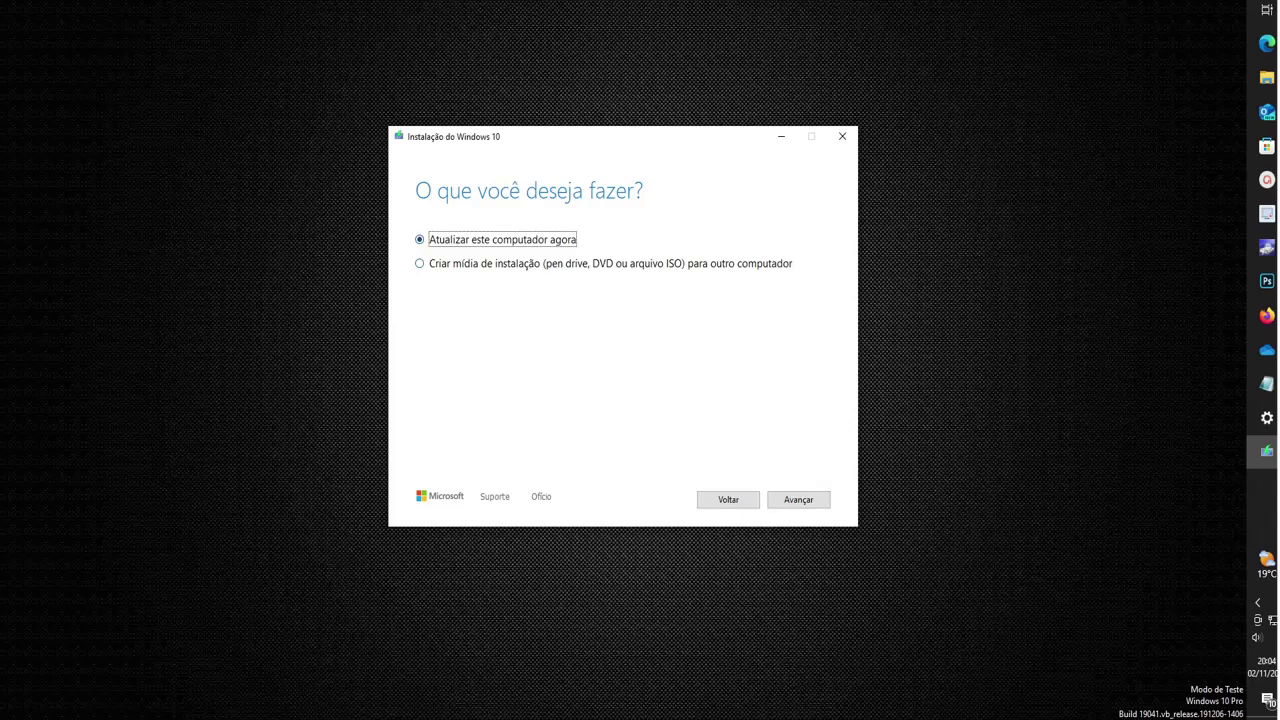
{"action": "left_click", "coordinate": [419, 263]}
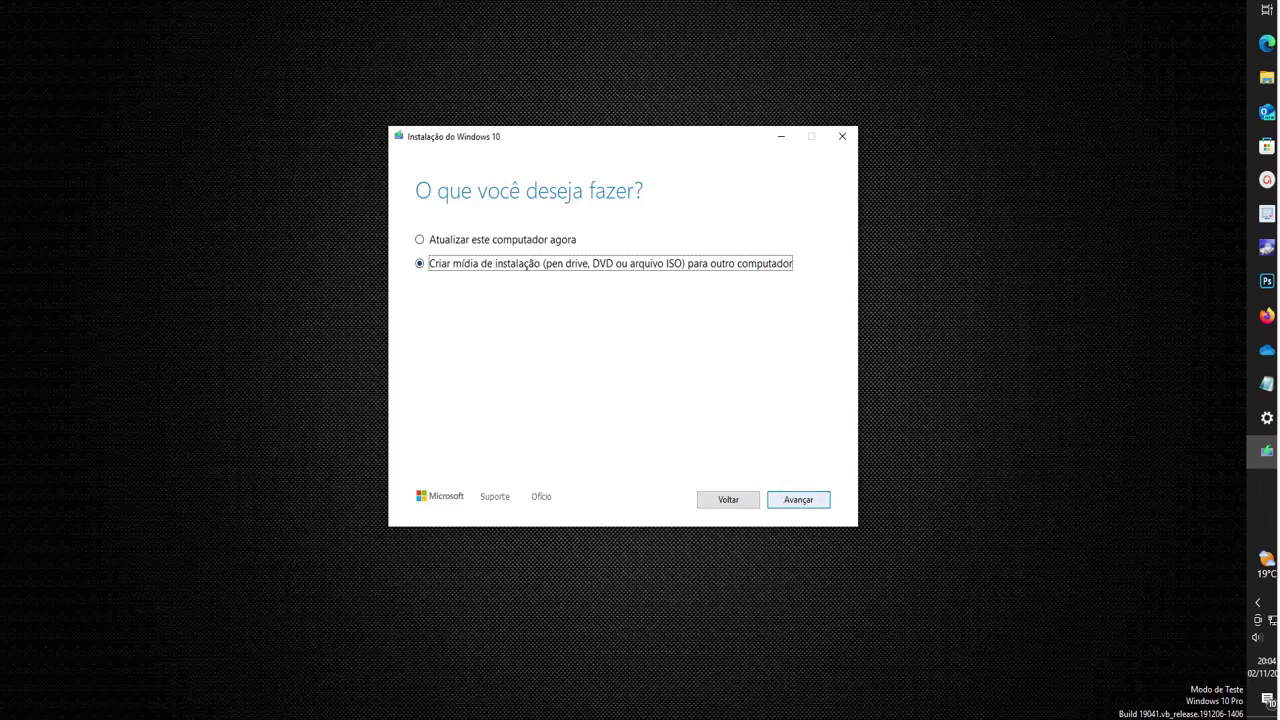
{"action": "left_click", "coordinate": [798, 499]}
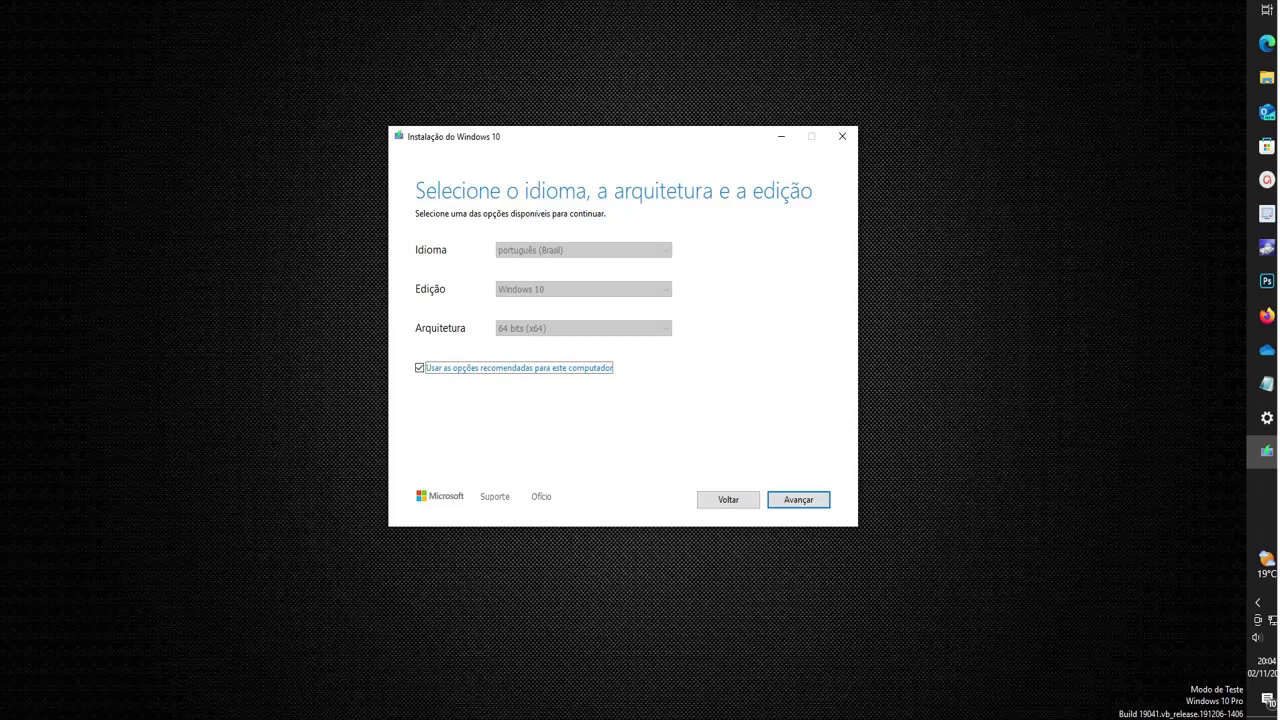
Keep the recommended language, edition and architecture, and choose an ISO file as the media.
{"action": "key", "text": "Return"}
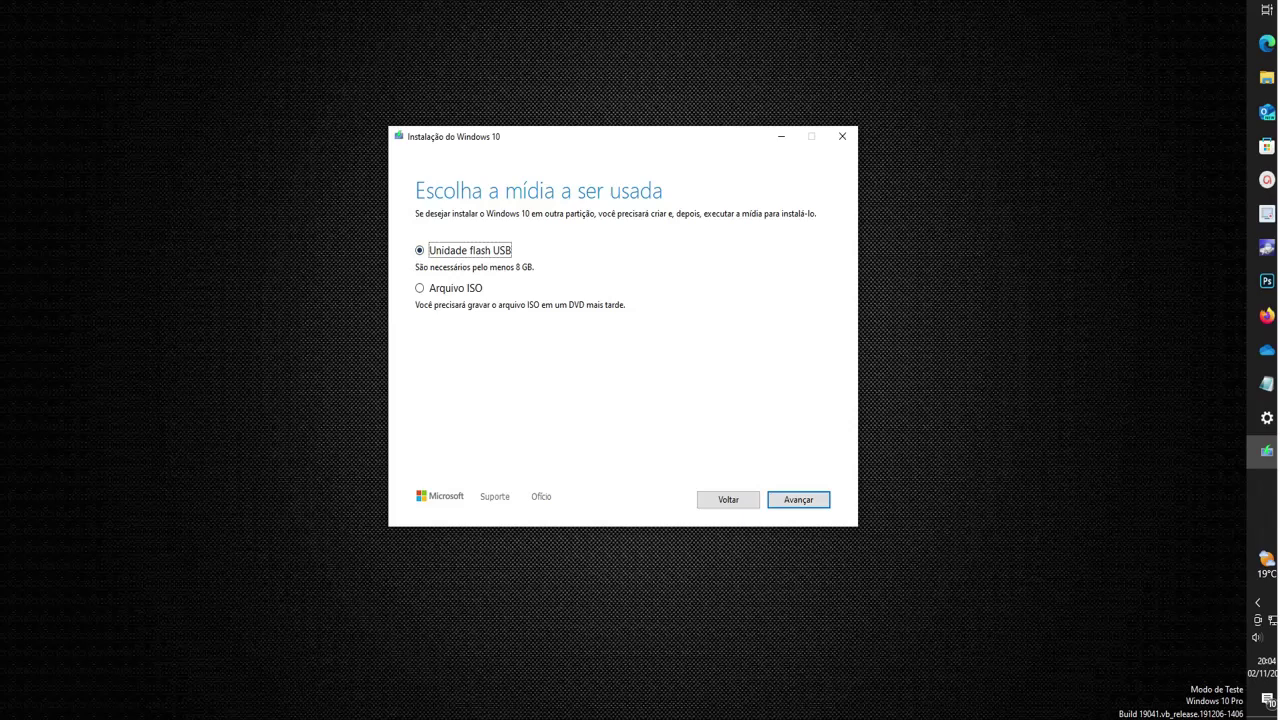
{"action": "left_click", "coordinate": [419, 287]}
{"action": "key", "text": "Return"}
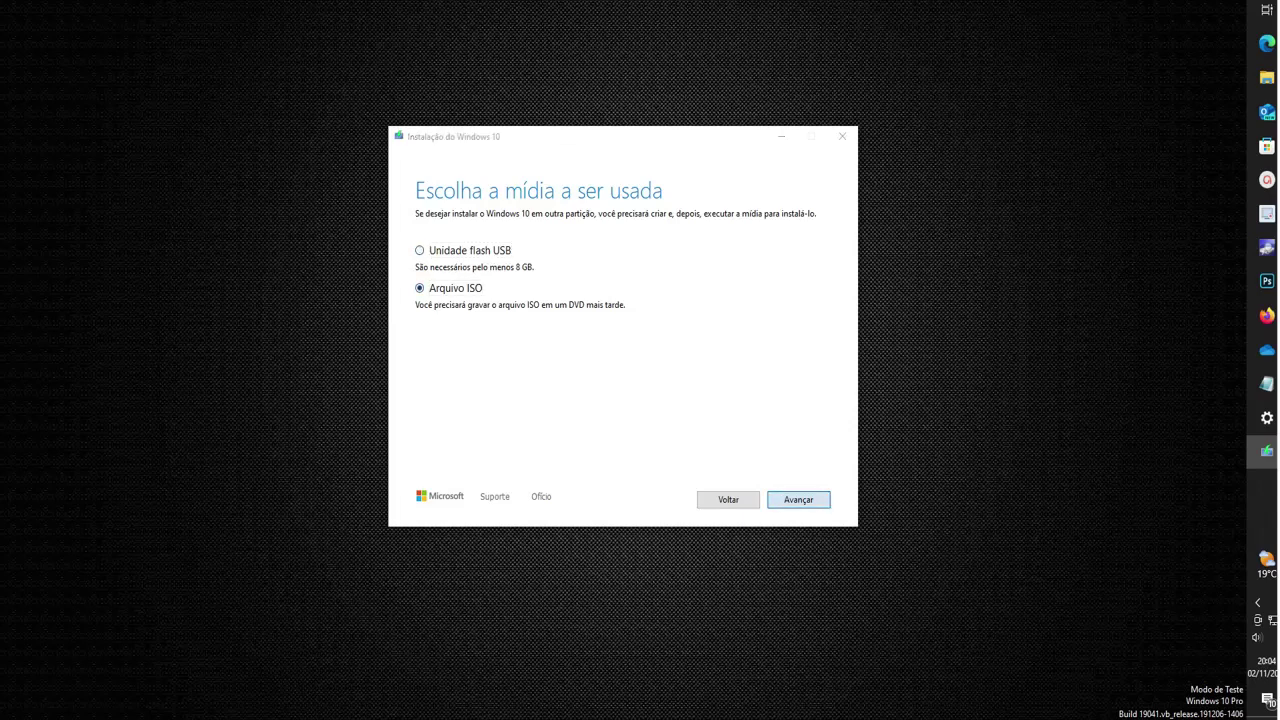
Save the ISO file as Windows in the Downloads folder and start its download.
{"action": "left_click_drag", "start_coordinate": [489, 386], "coordinate": [489, 276]}
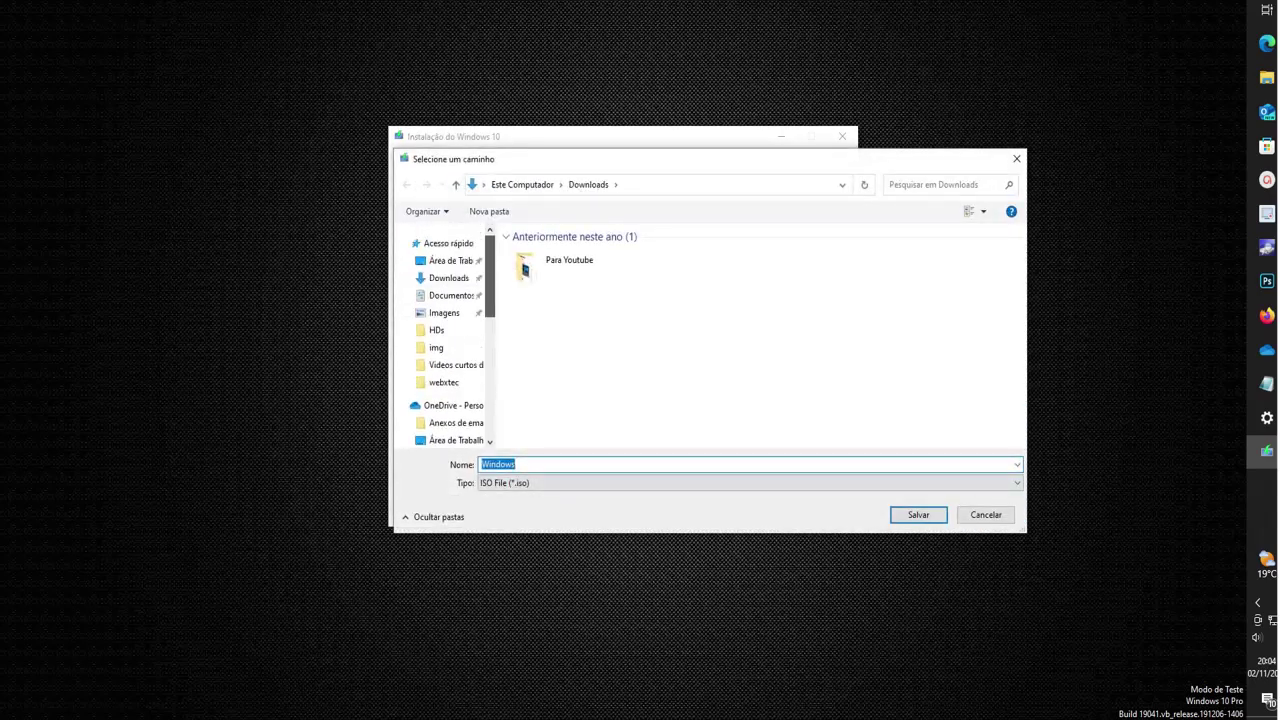
{"action": "left_click", "coordinate": [448, 278]}
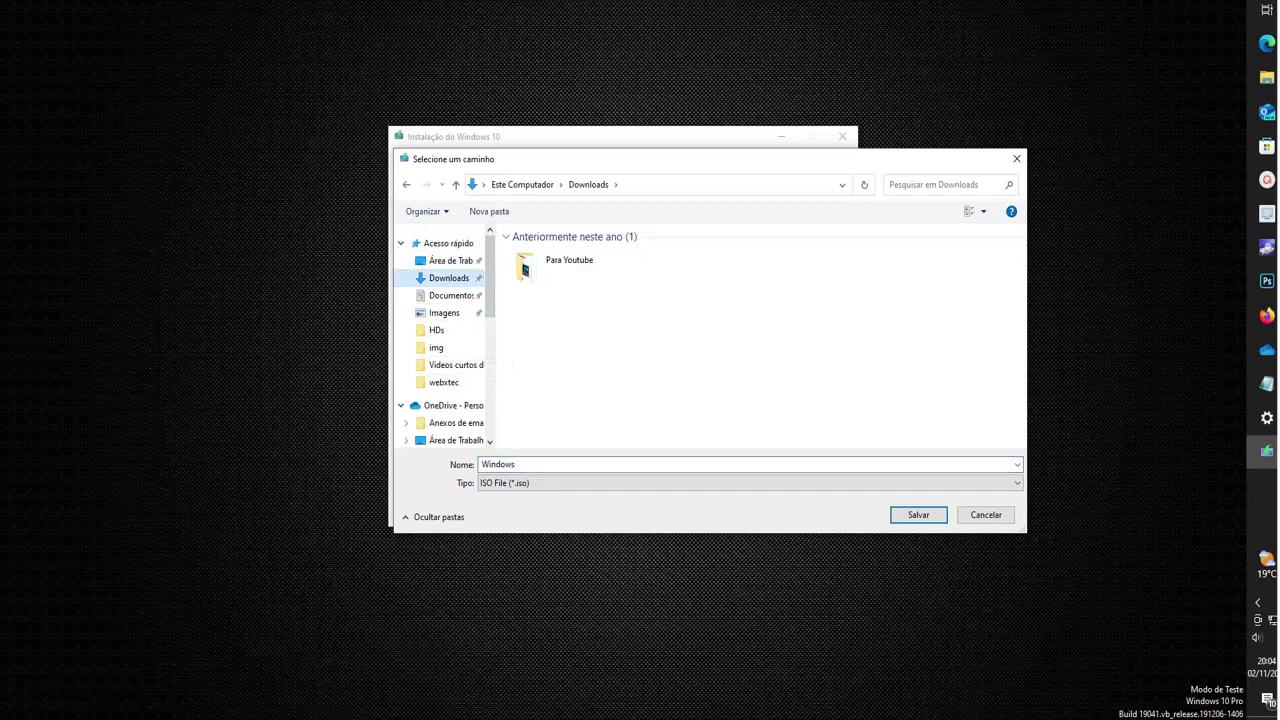
{"action": "key", "text": "Tab"}
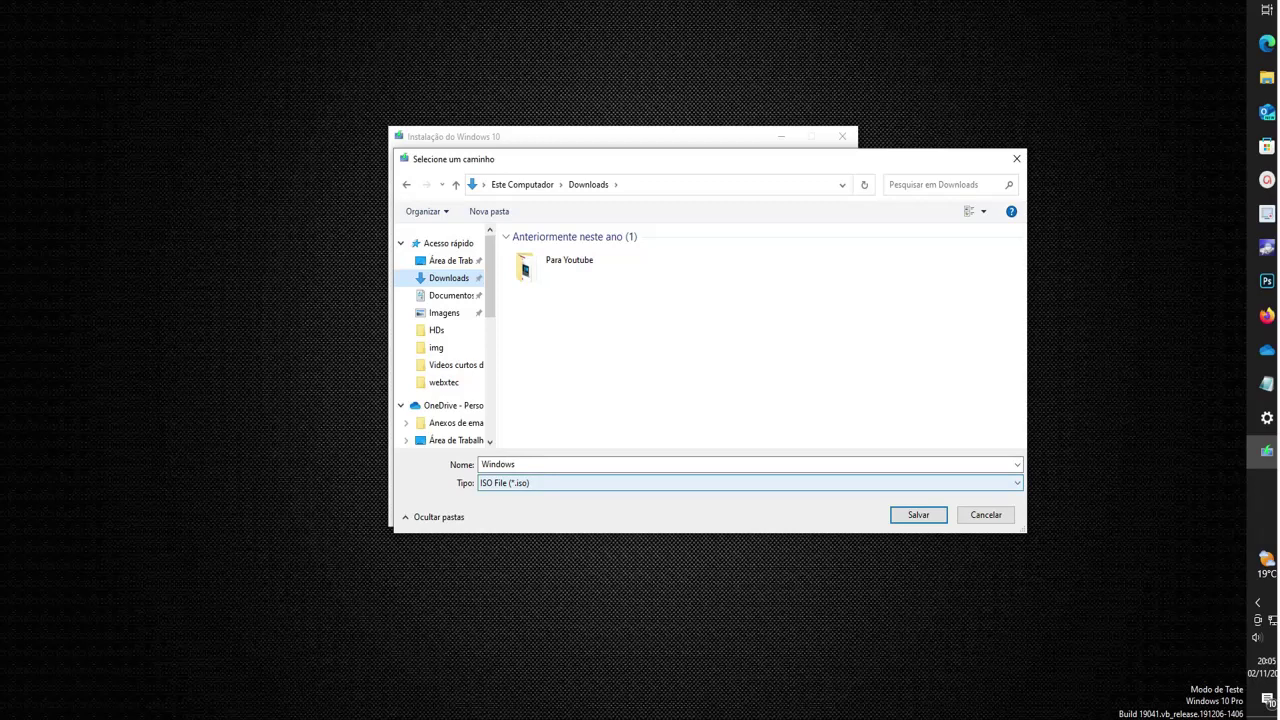
{"action": "key", "text": "Tab"}
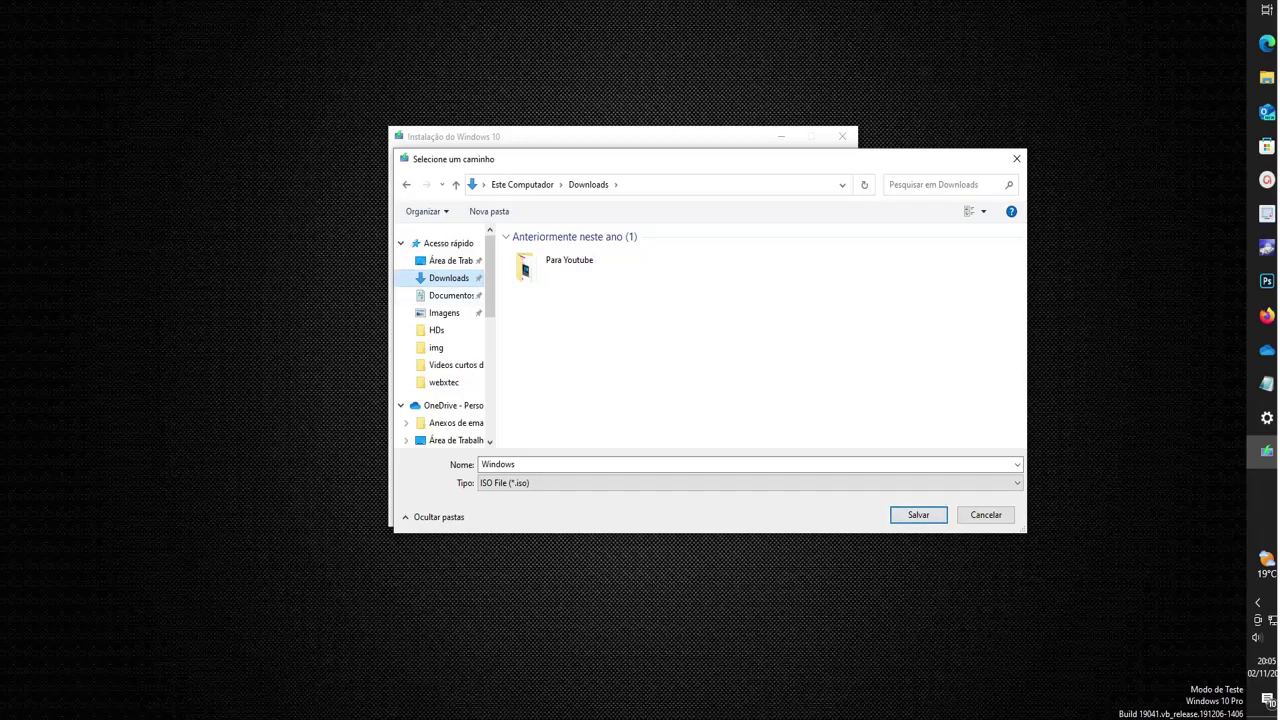
{"action": "key", "text": "Return"}
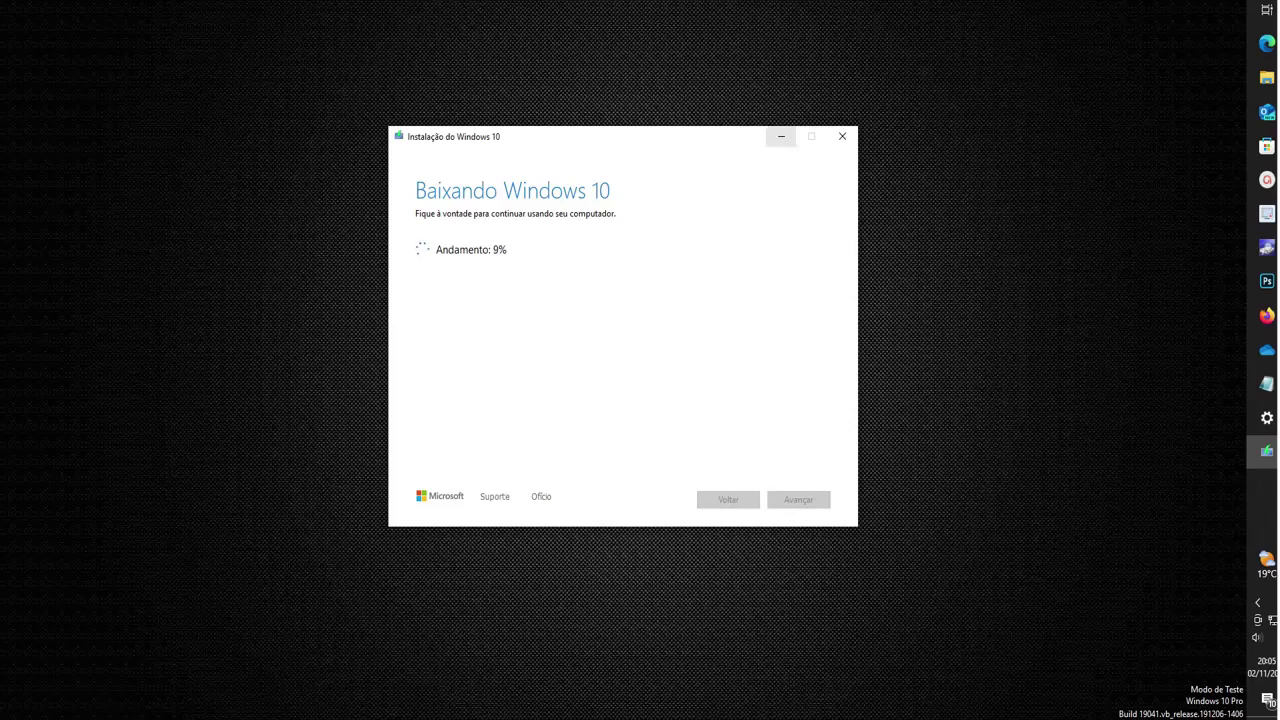
Switch to File Explorer on Disco Local (E:), check the Windows 10 download progress and leave its window minimized.
{"action": "left_click", "coordinate": [781, 136]}
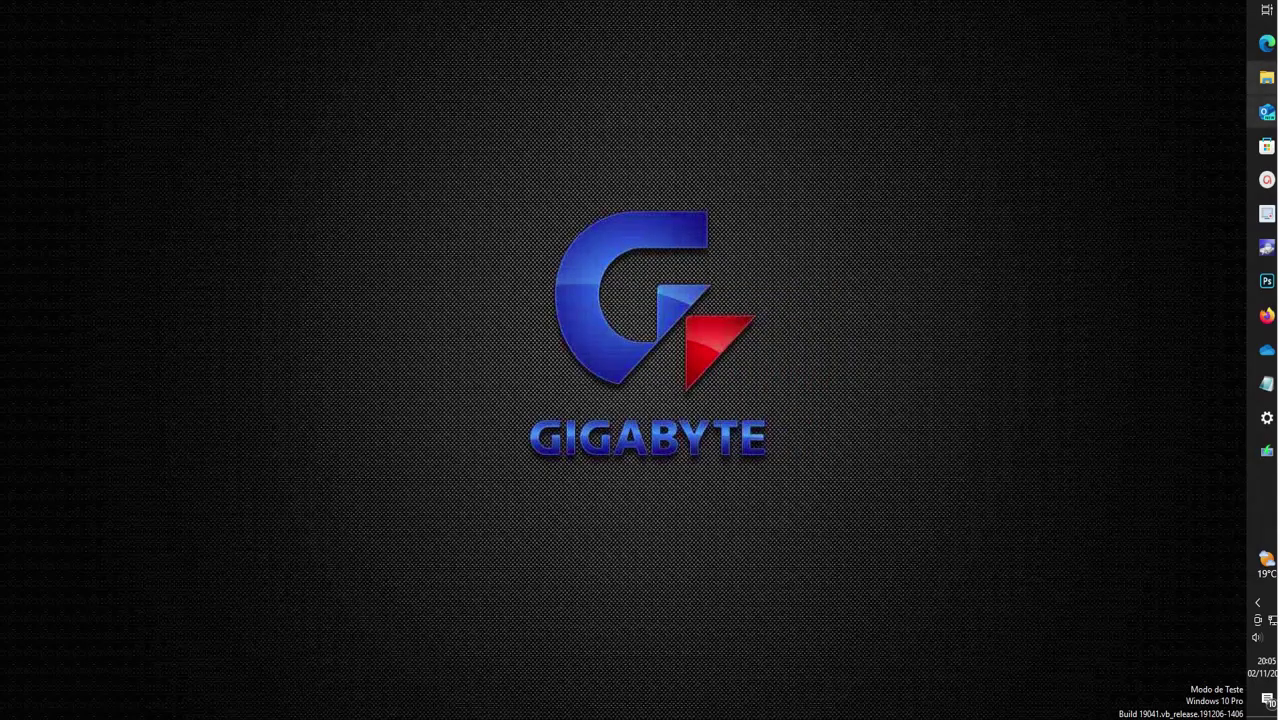
{"action": "left_click", "coordinate": [1267, 77]}
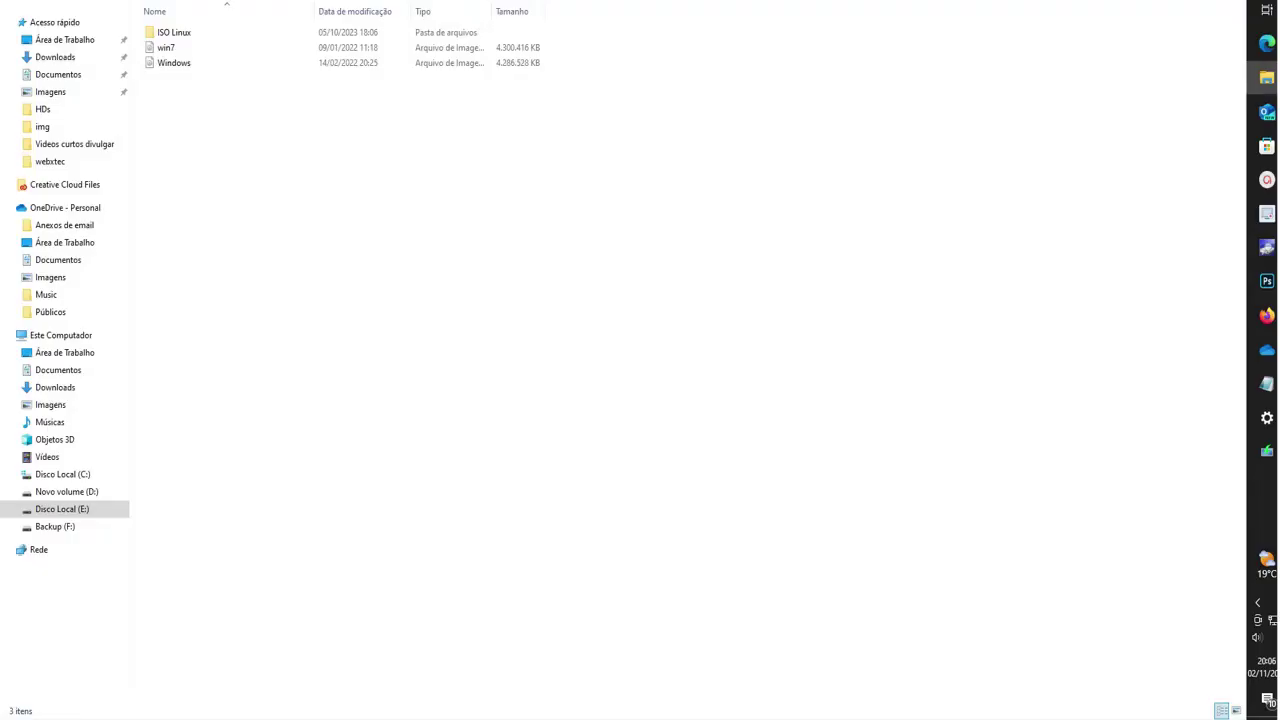
{"action": "left_click", "coordinate": [1267, 451]}
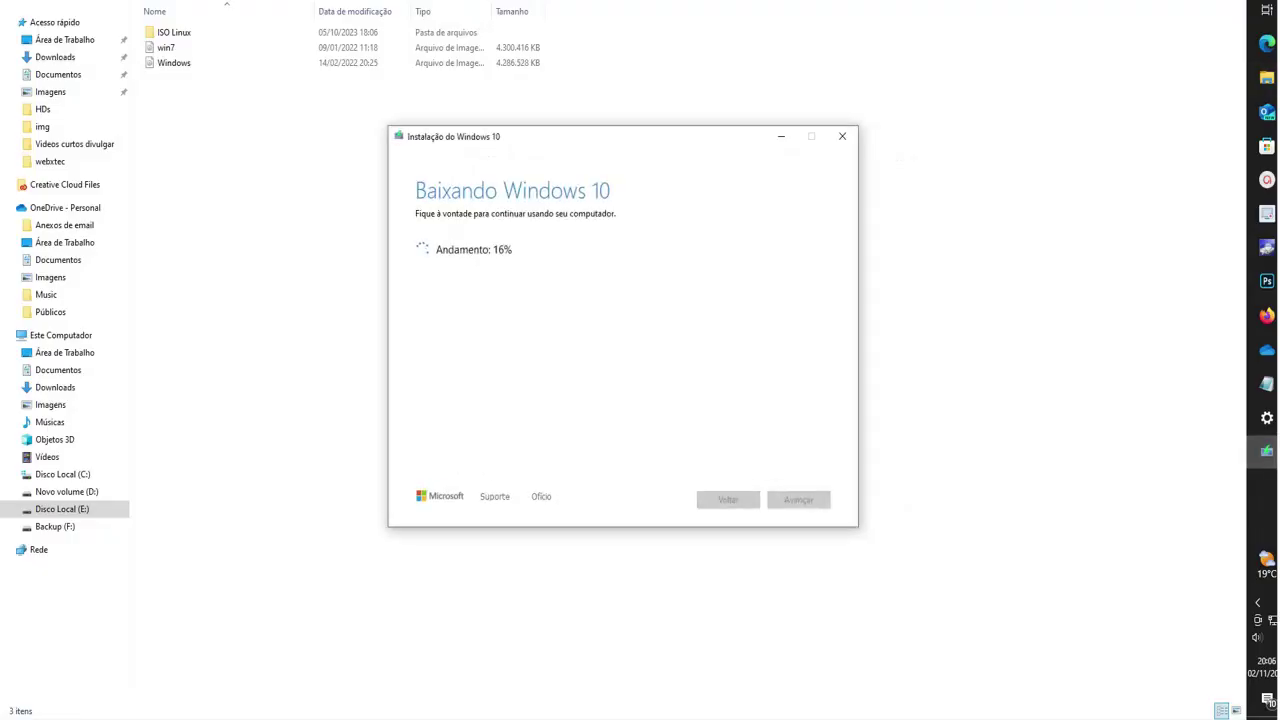
{"action": "left_click", "coordinate": [781, 136]}
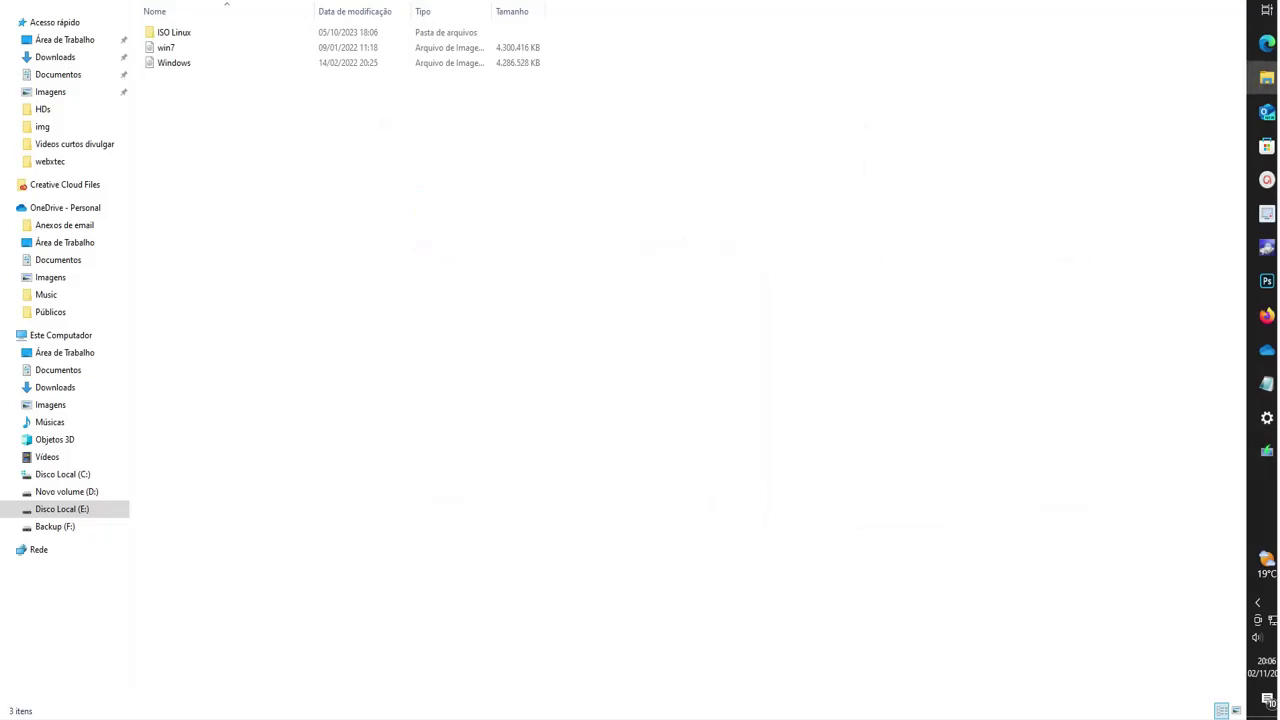
Mount the existing Windows disc image stored on Disco Local (E:).
{"action": "left_click_drag", "start_coordinate": [602, 90], "coordinate": [141, 56]}
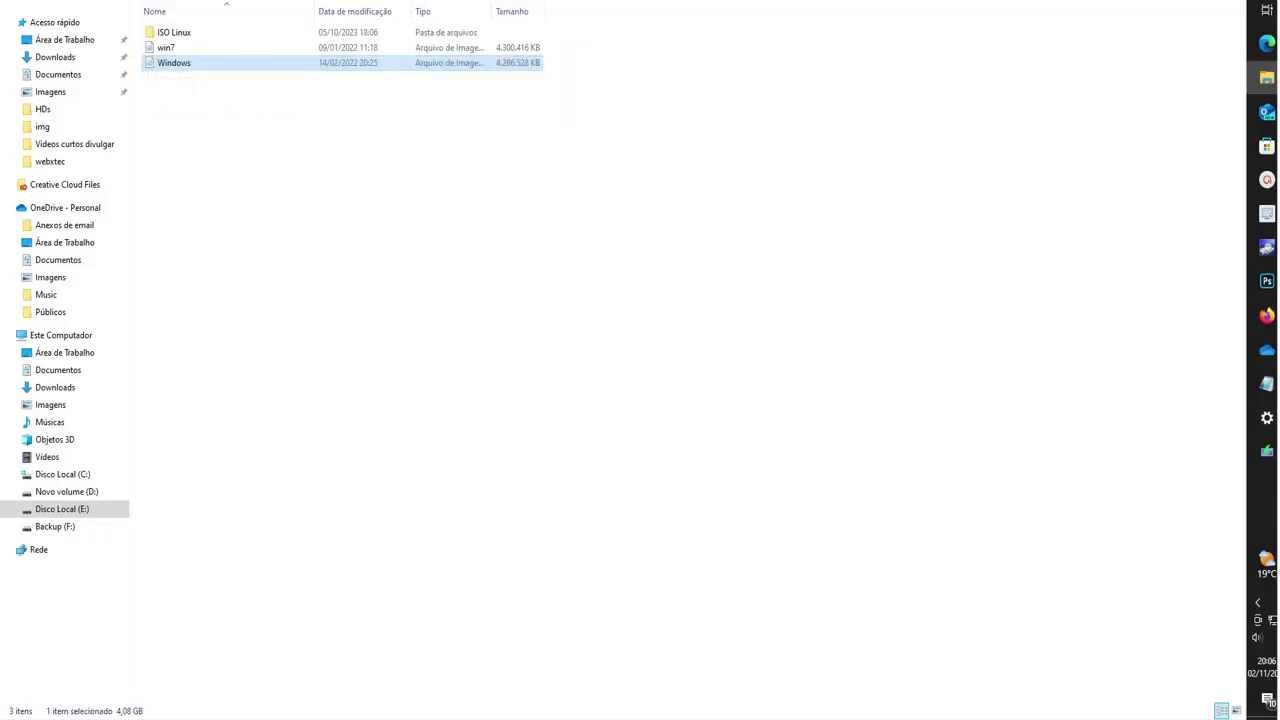
{"action": "key", "text": "Escape"}
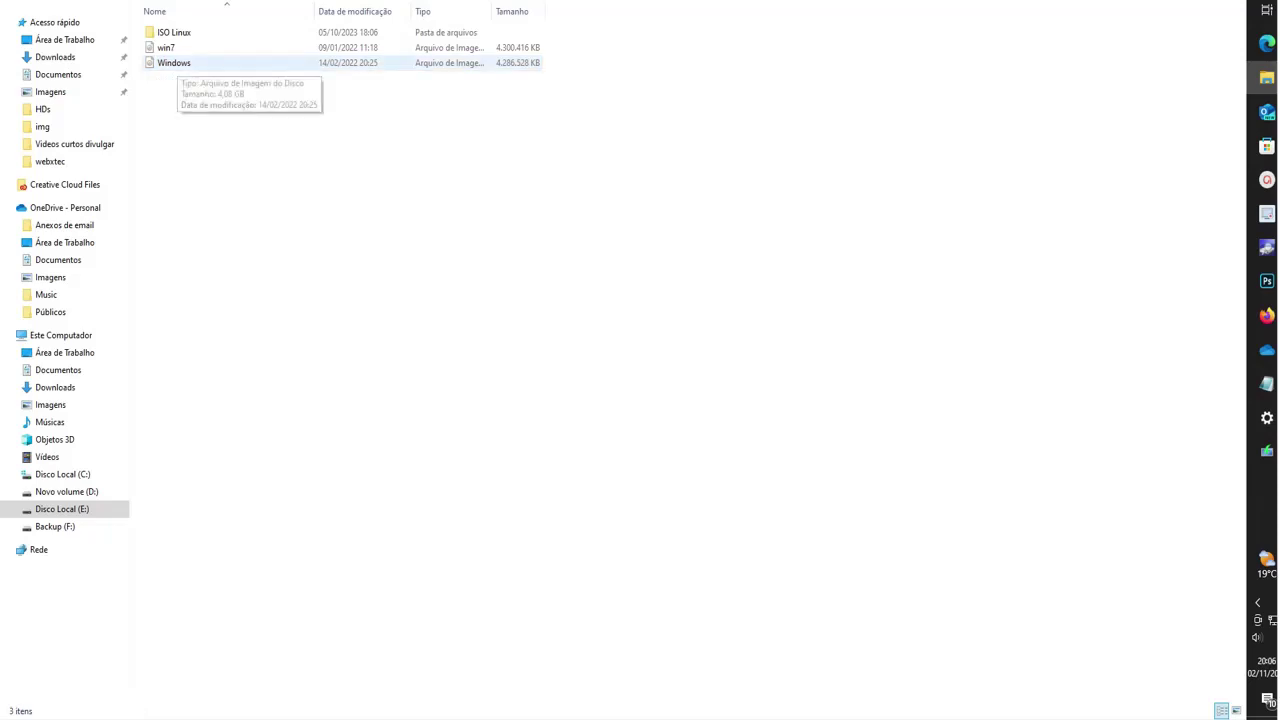
{"action": "double_click", "coordinate": [174, 63]}
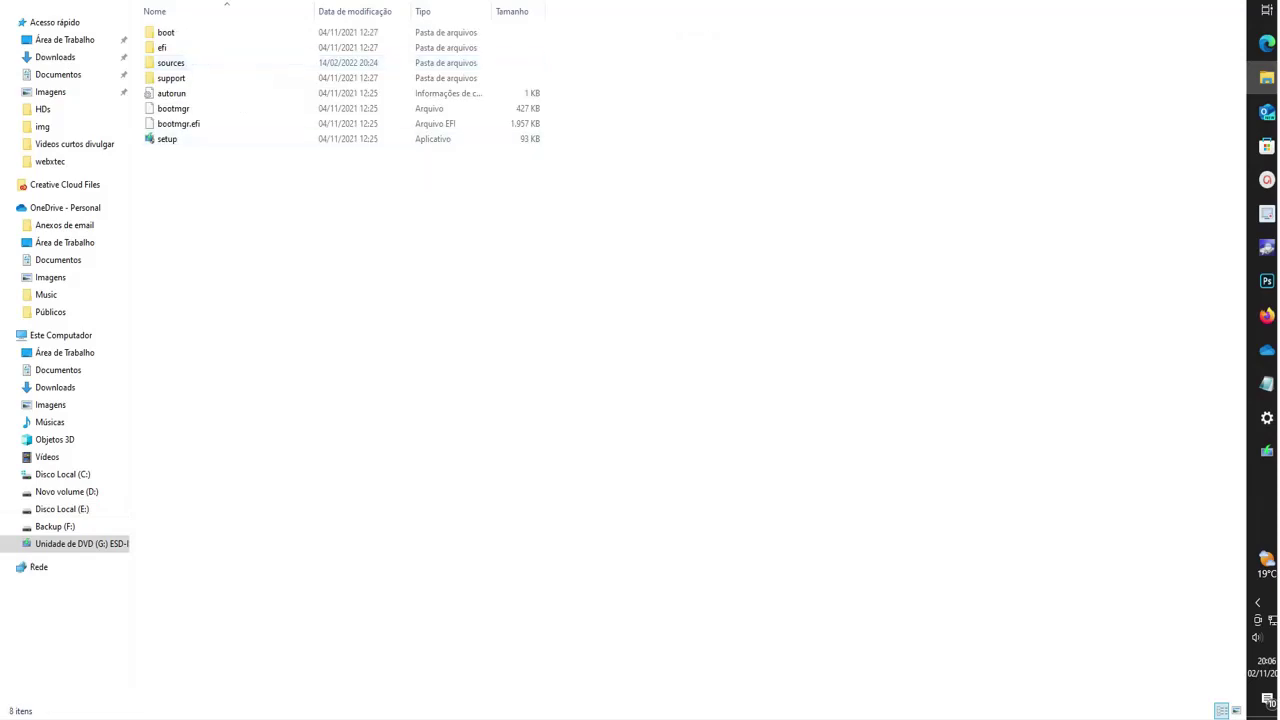
Select the setup application among the files of the mounted Windows image.
{"action": "left_click_drag", "start_coordinate": [640, 264], "coordinate": [146, 30]}
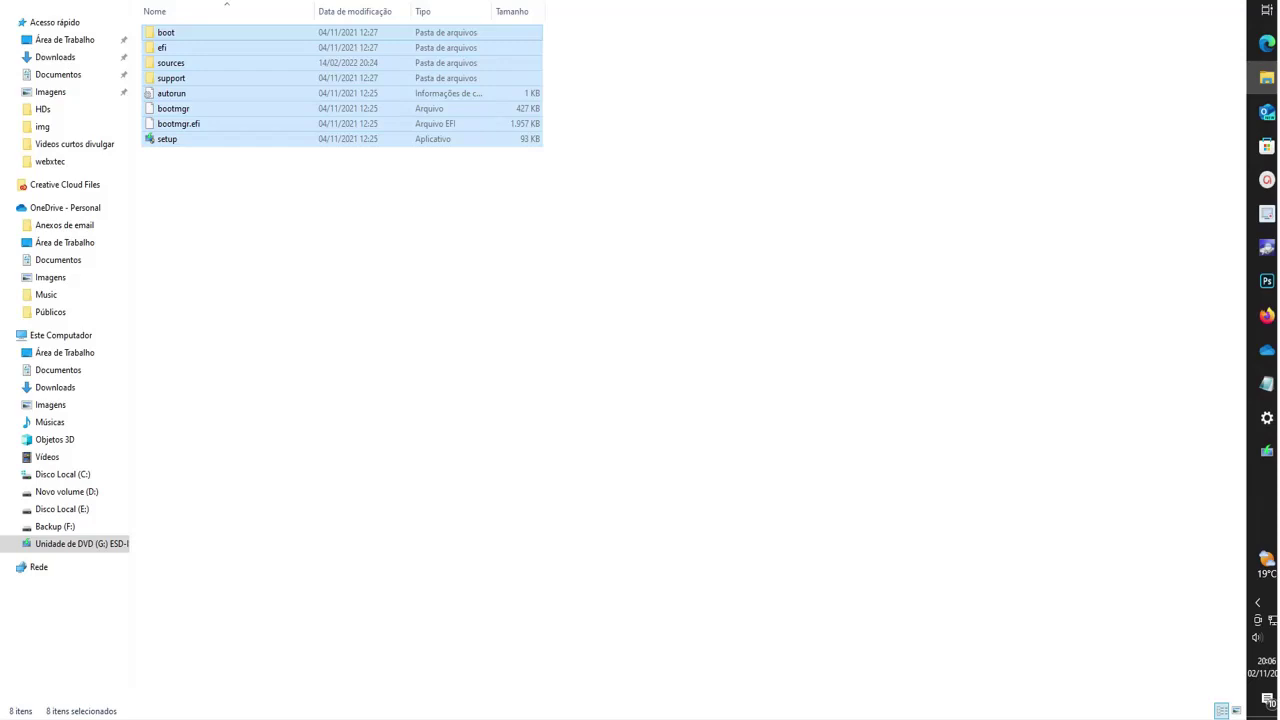
{"action": "left_click", "coordinate": [167, 139]}
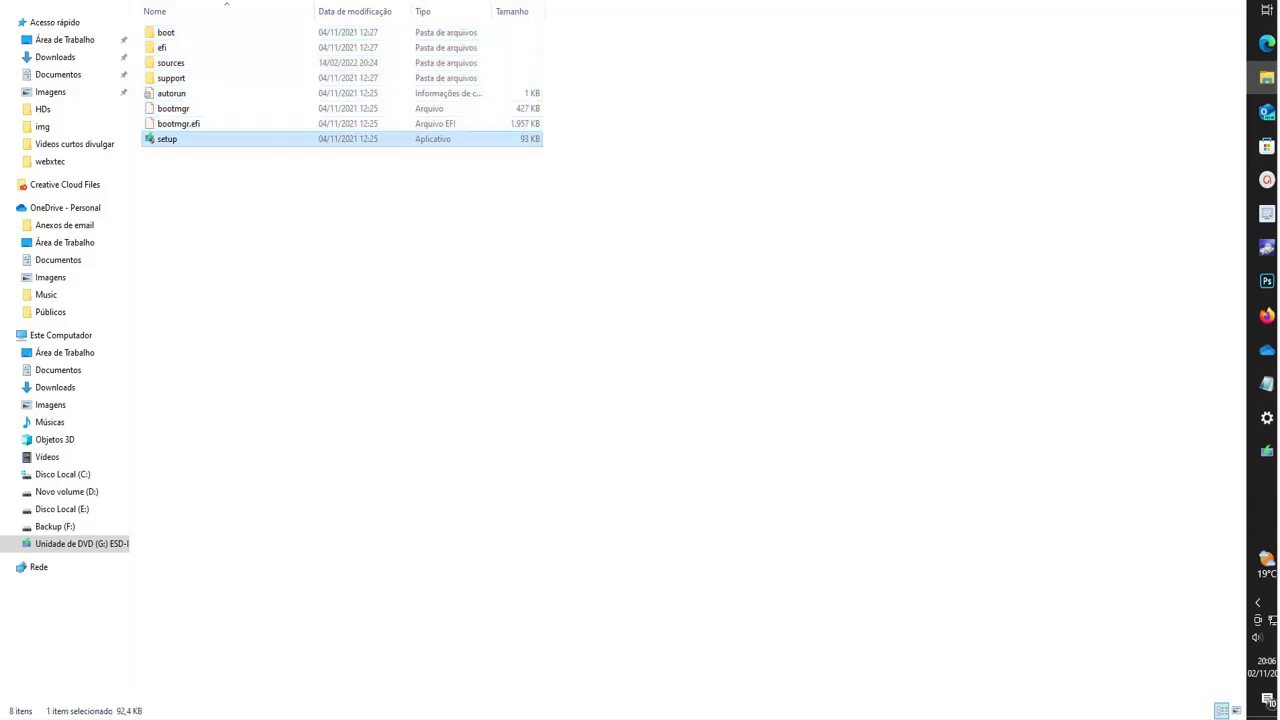